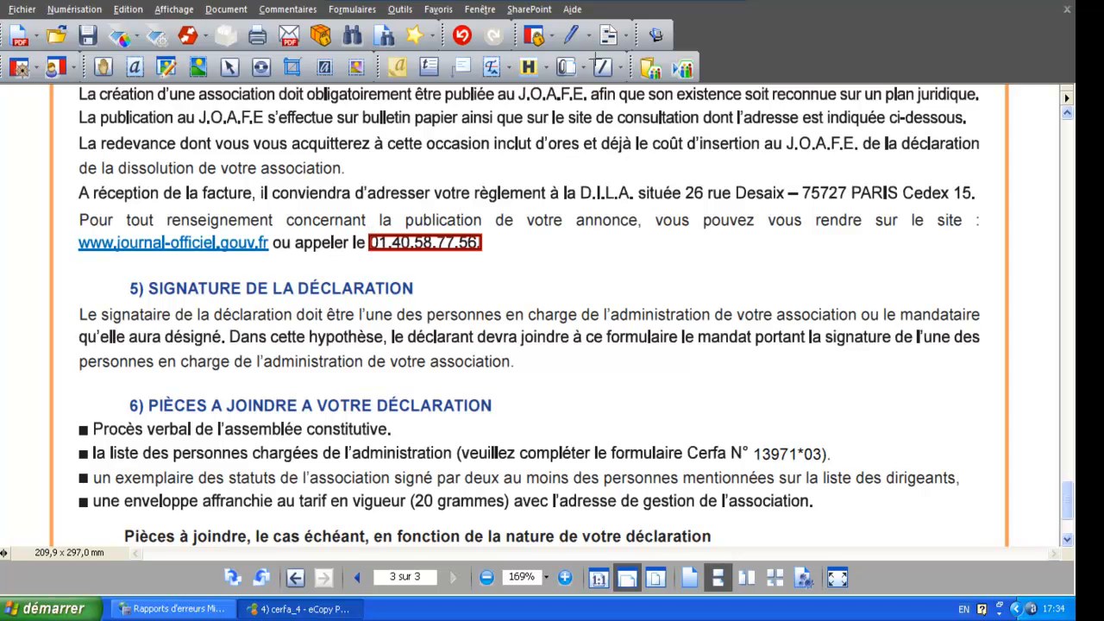
- Start Rechercher et biffer from the Biffure menu, dismiss the notice, and choose Mot ou phrase unique
{"action": "left_click", "coordinate": [609, 35]}
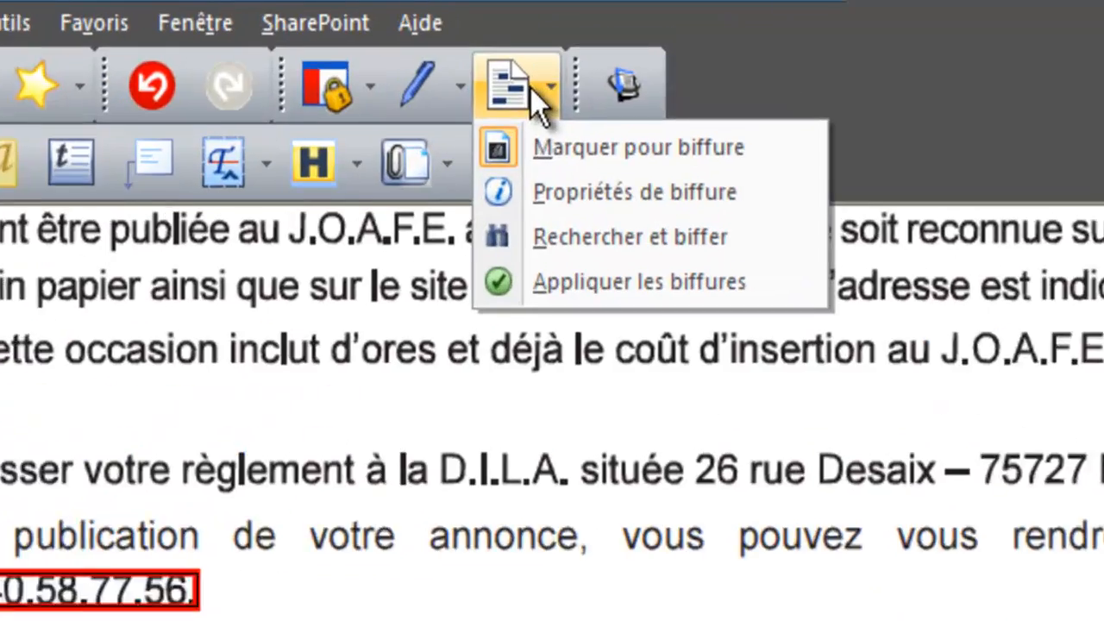
{"action": "left_click", "coordinate": [562, 251]}
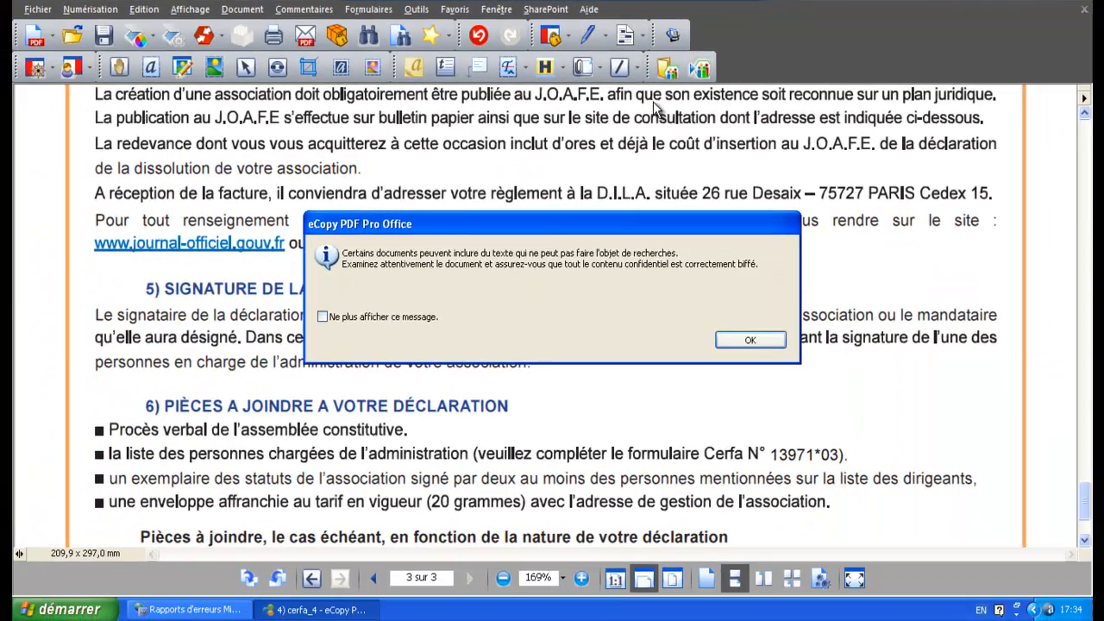
{"action": "left_click", "coordinate": [747, 340]}
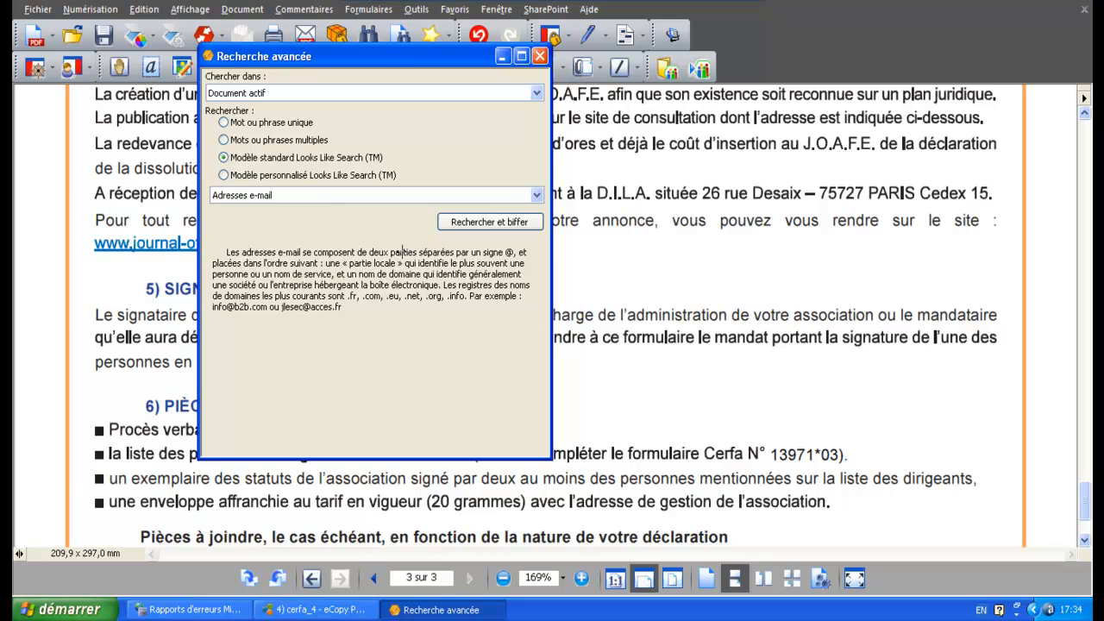
{"action": "left_click", "coordinate": [228, 126]}
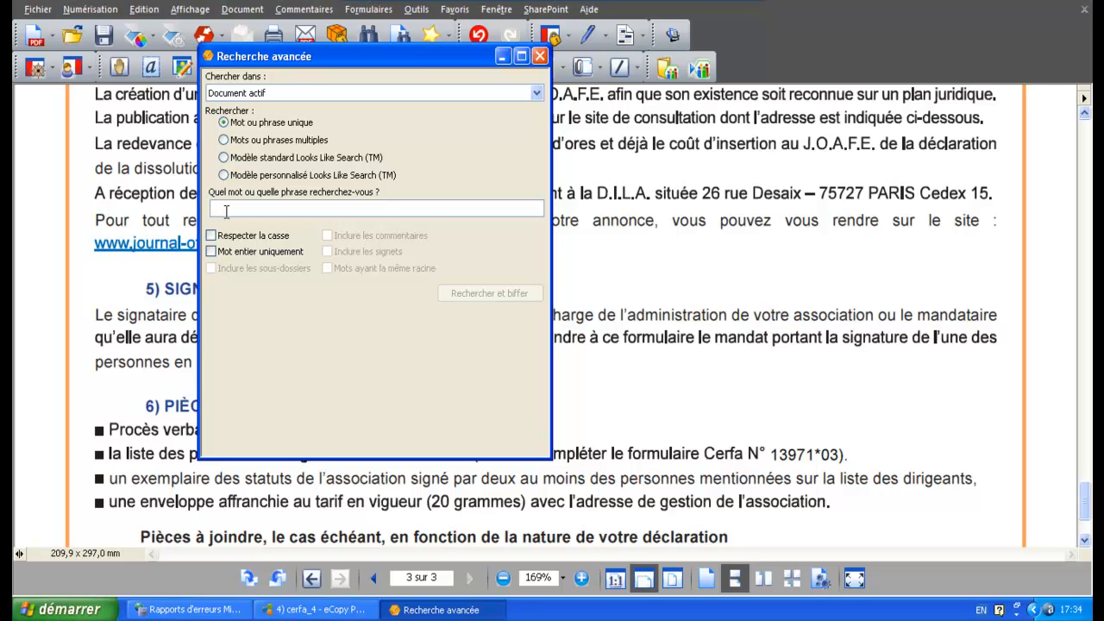
- Search for 'J.O.A.F.E.' and mark all six found occurrences for redaction
{"action": "type", "text": "J.O"}
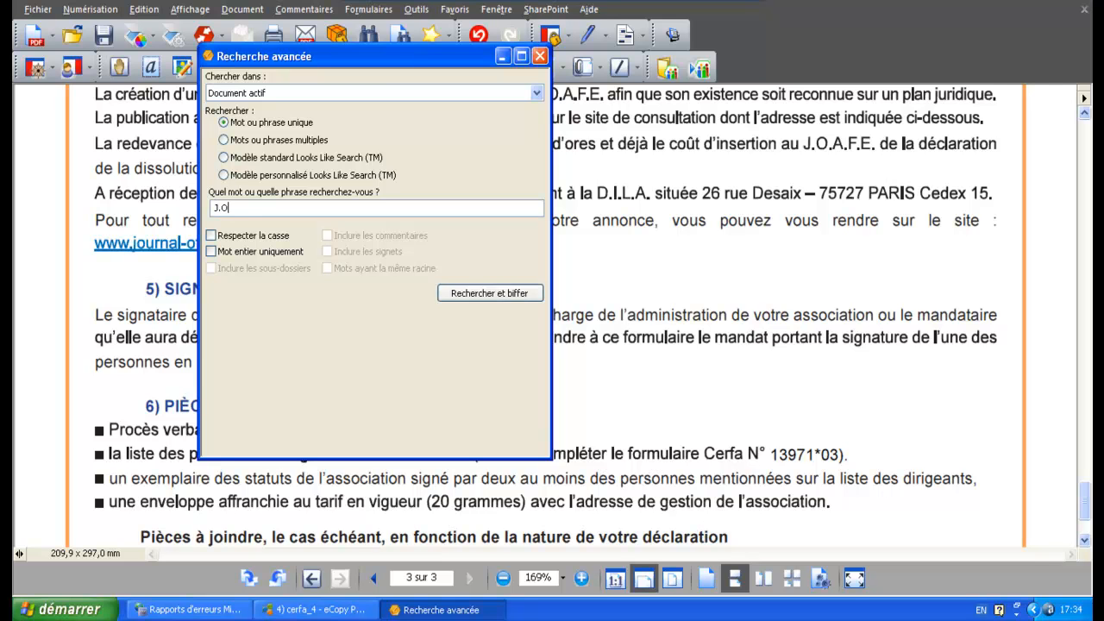
{"action": "type", "text": ".A.F.E."}
{"action": "left_click", "coordinate": [495, 294]}
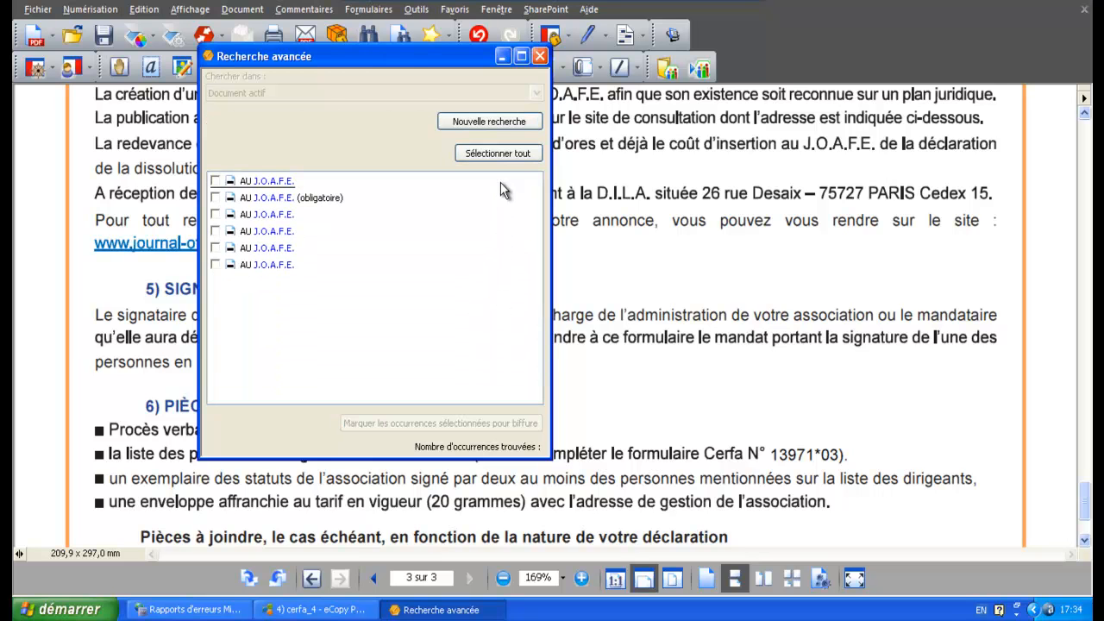
{"action": "left_click", "coordinate": [507, 155]}
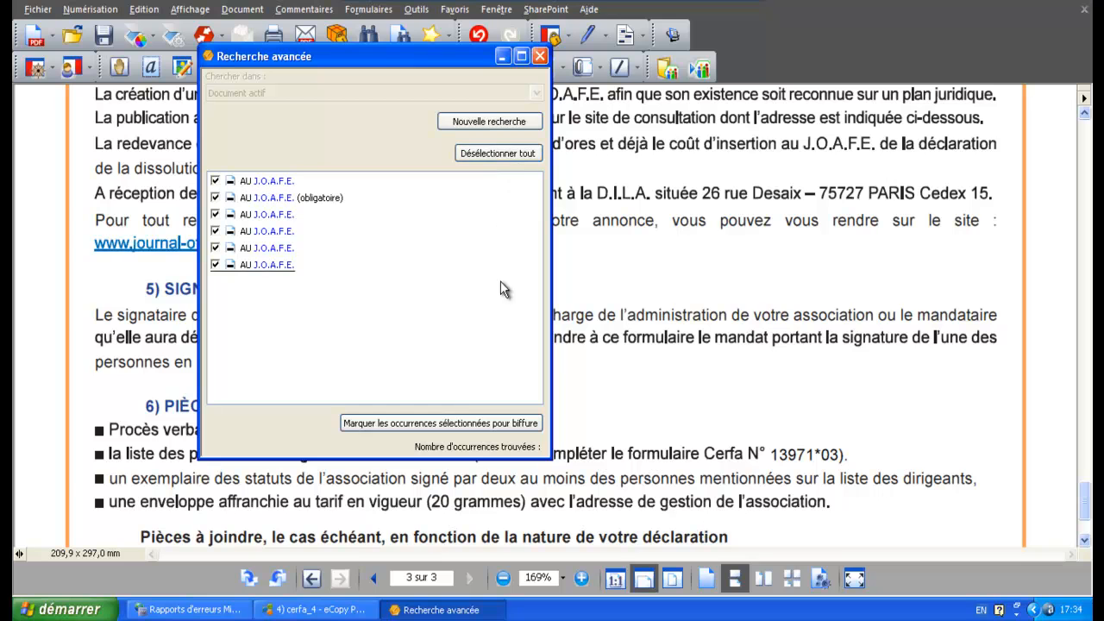
{"action": "left_click", "coordinate": [498, 423]}
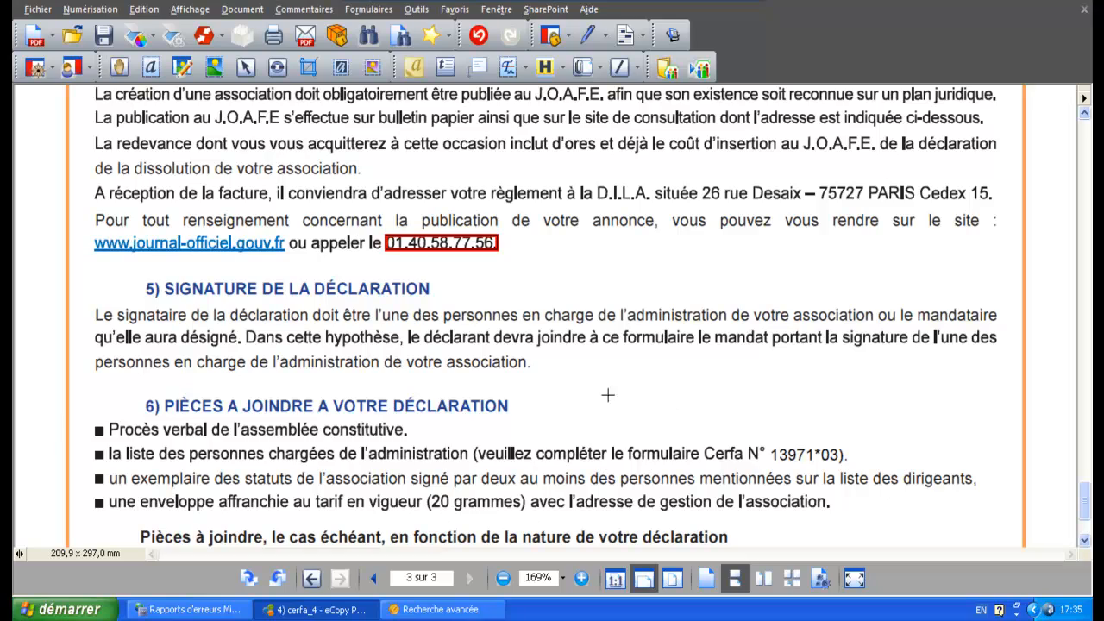
- Apply the marked redactions, blacking out the J.O.A.F.E. occurrences
{"action": "left_click_drag", "start_coordinate": [1084, 500], "coordinate": [1084, 419]}
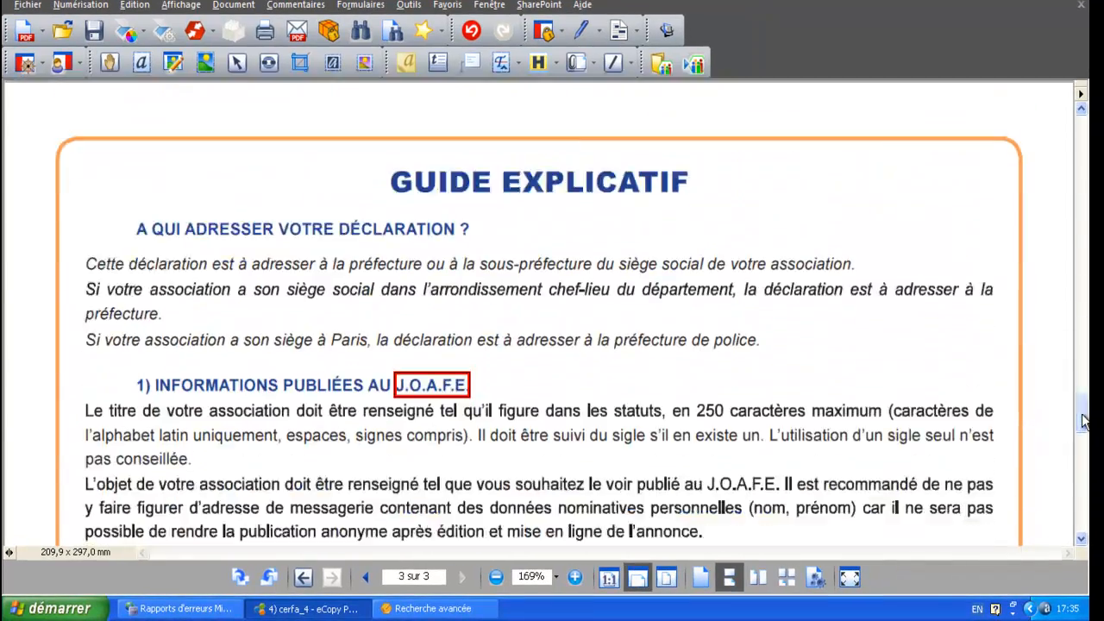
{"action": "left_click", "coordinate": [634, 30]}
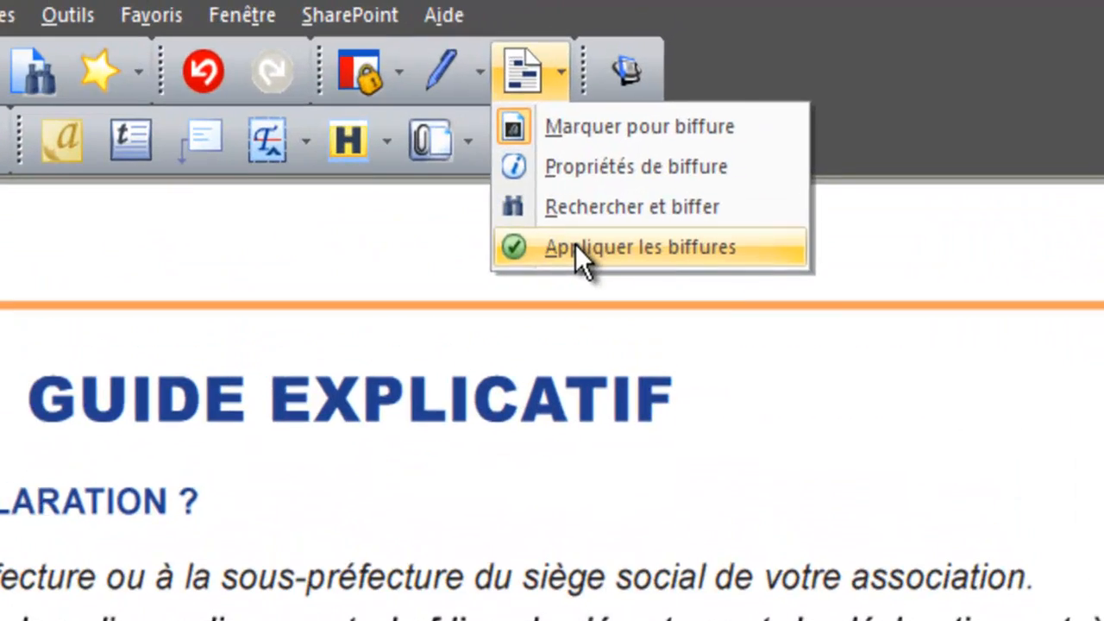
{"action": "left_click", "coordinate": [575, 244]}
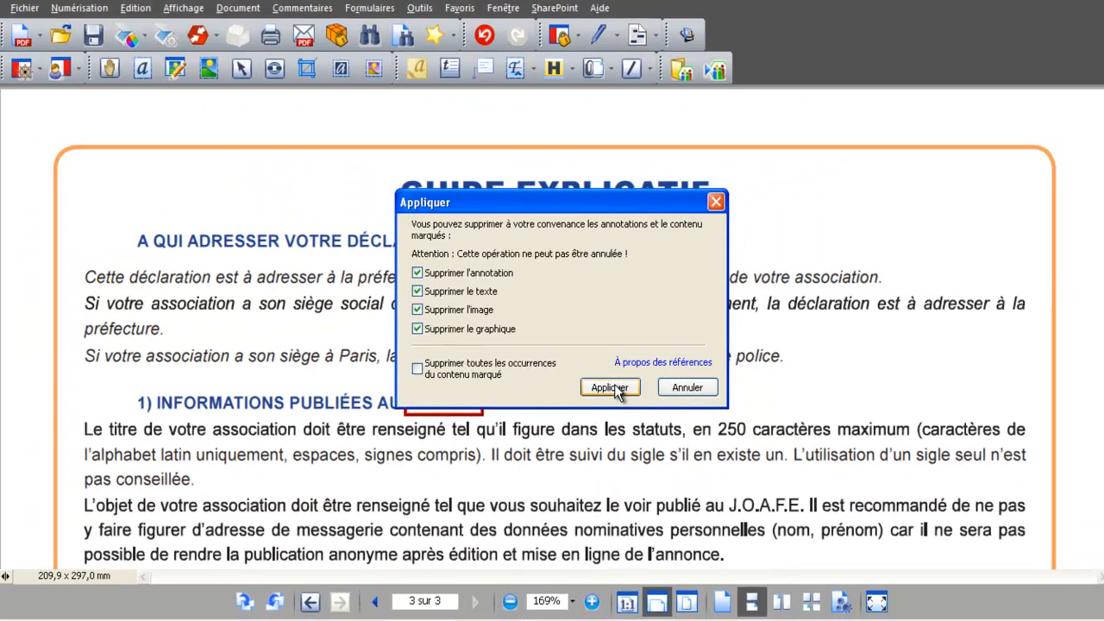
{"action": "left_click", "coordinate": [627, 504]}
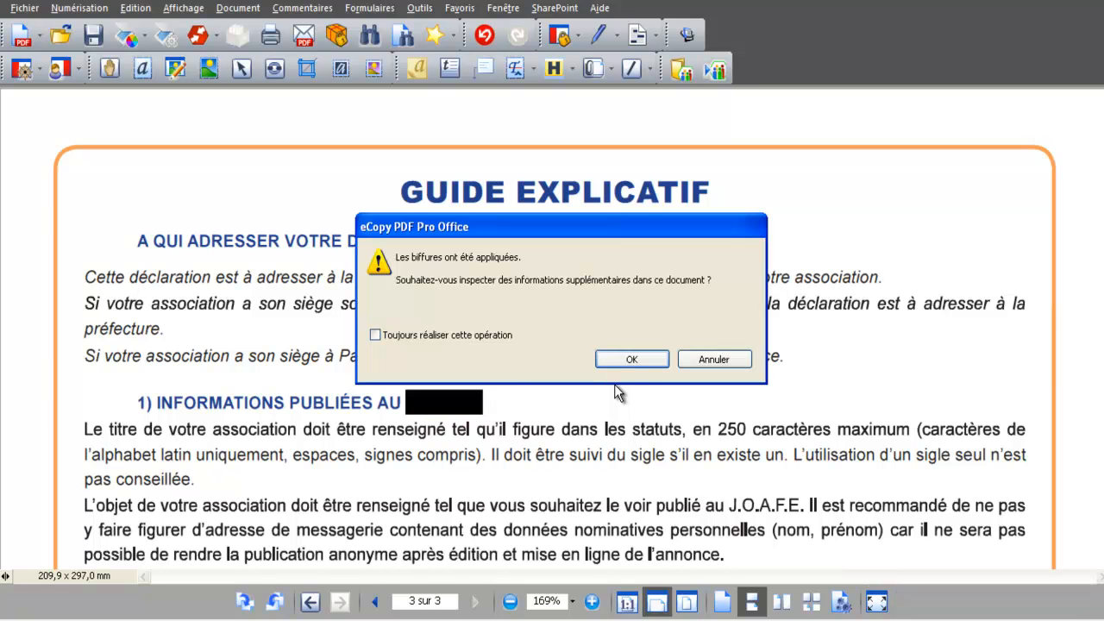
- Remove comments, metadata and hidden data via Inspection du document
{"action": "left_click", "coordinate": [631, 361]}
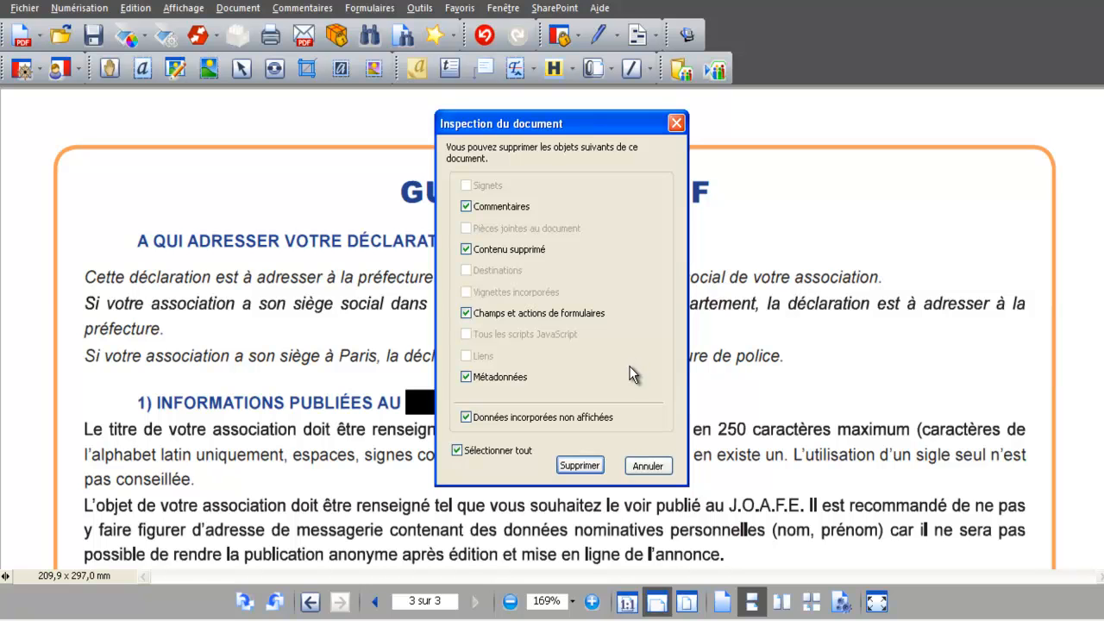
{"action": "left_click", "coordinate": [579, 466]}
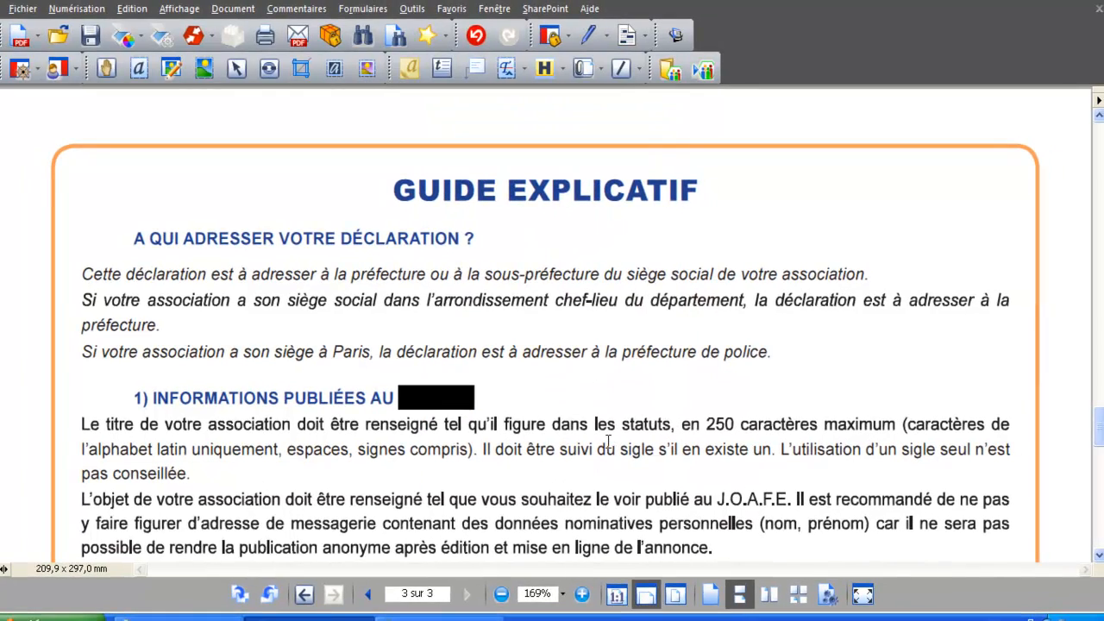
{"action": "left_click_drag", "start_coordinate": [1100, 423], "coordinate": [1101, 458]}
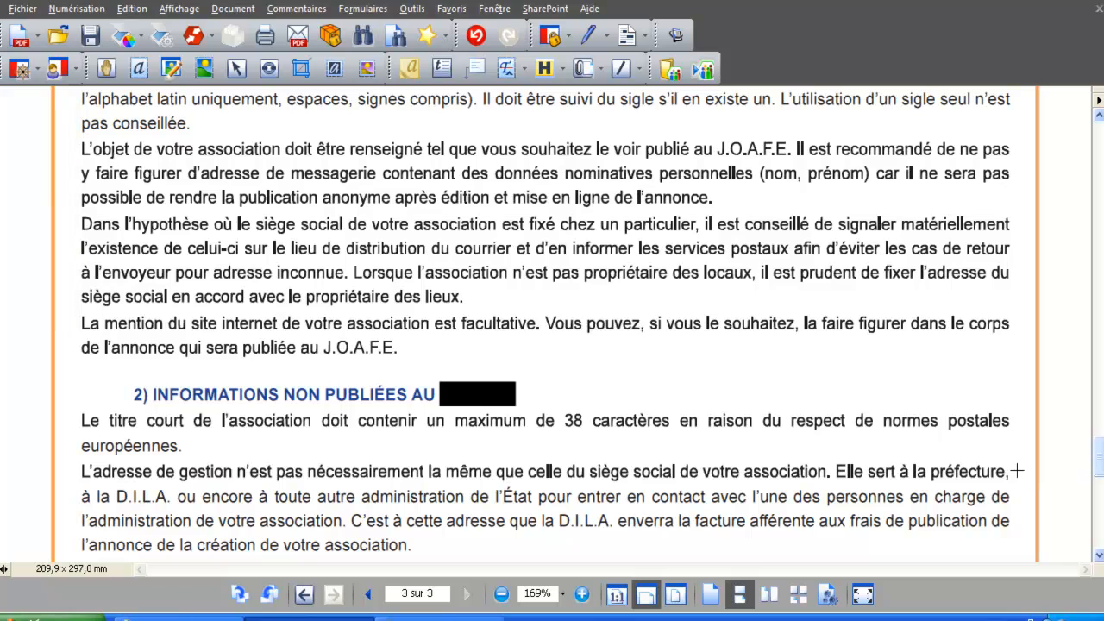
- Save the redacted document as a new copy named '4) cerfa_4 V2'
{"action": "left_click", "coordinate": [23, 8]}
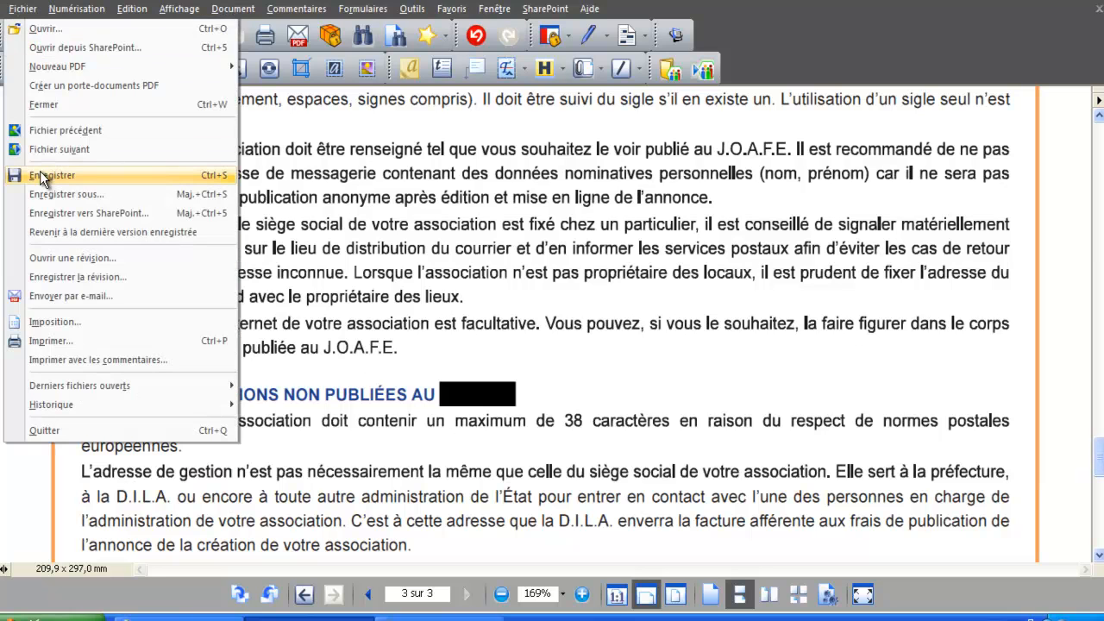
{"action": "left_click", "coordinate": [40, 174]}
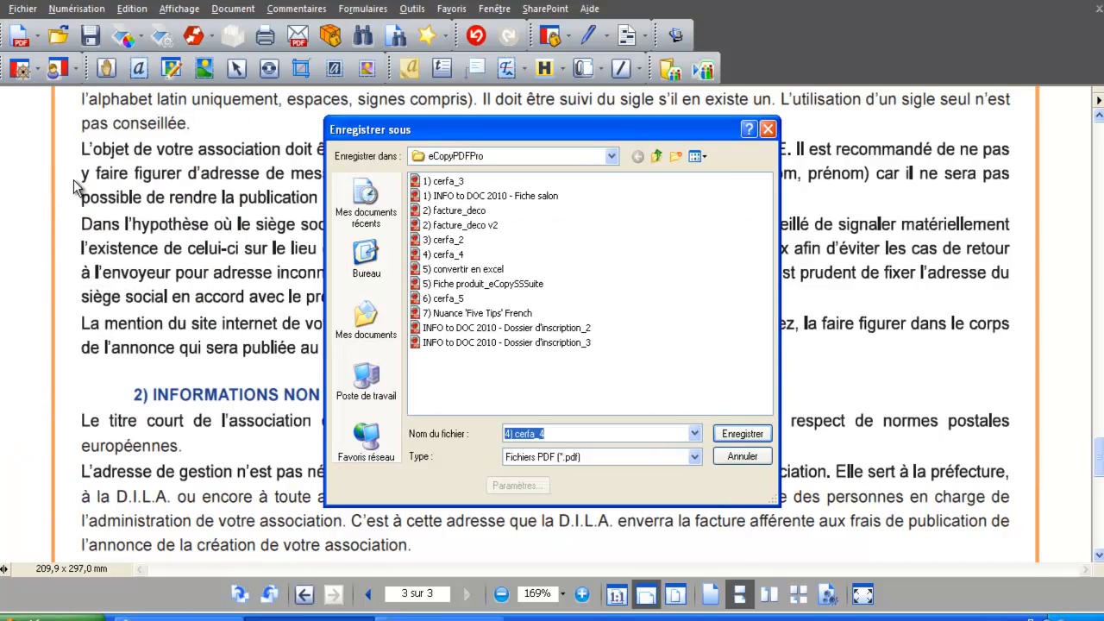
{"action": "left_click", "coordinate": [657, 434]}
{"action": "type", "text": "V2"}
{"action": "left_click", "coordinate": [760, 436]}
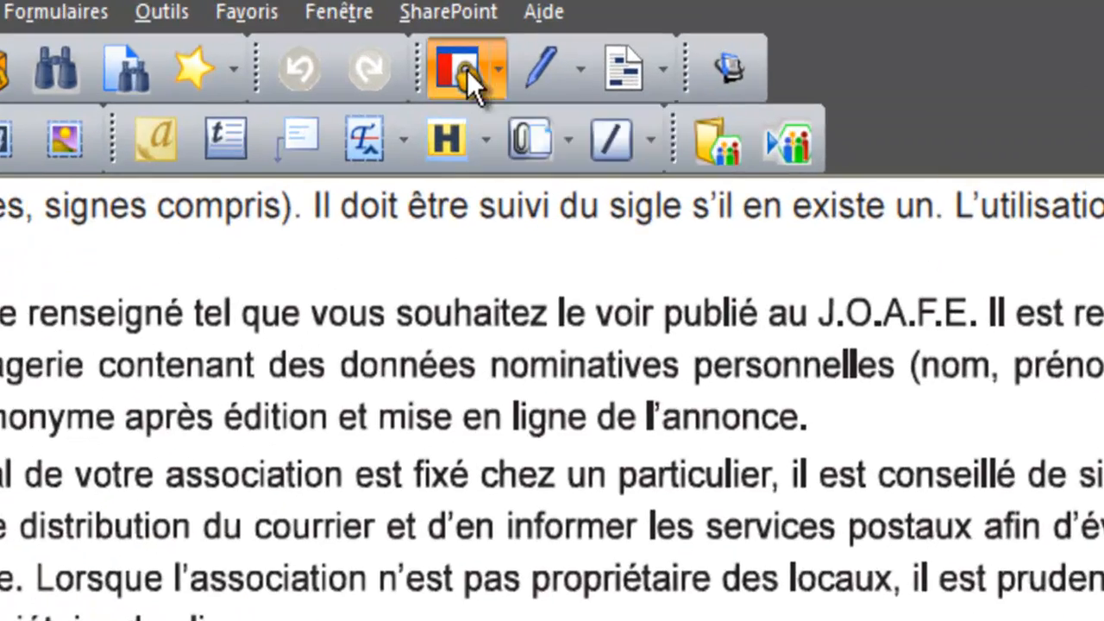
- Add password protection, confirm the protection change, and keep PDF 1.5 (128 bits) compatibility
{"action": "left_click", "coordinate": [466, 69]}
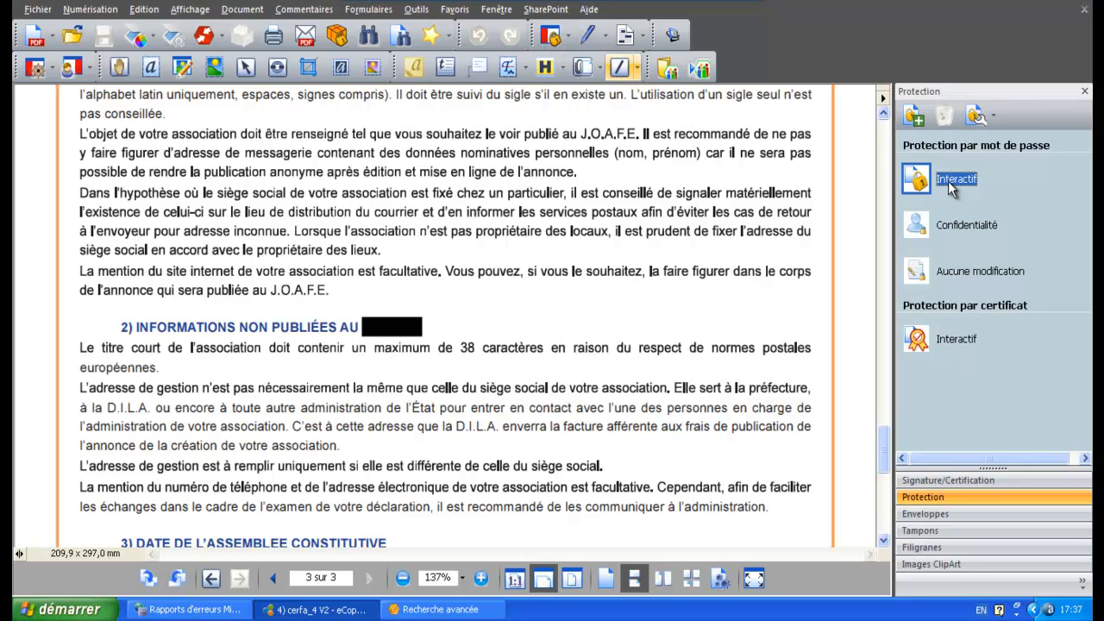
{"action": "left_click", "coordinate": [951, 186]}
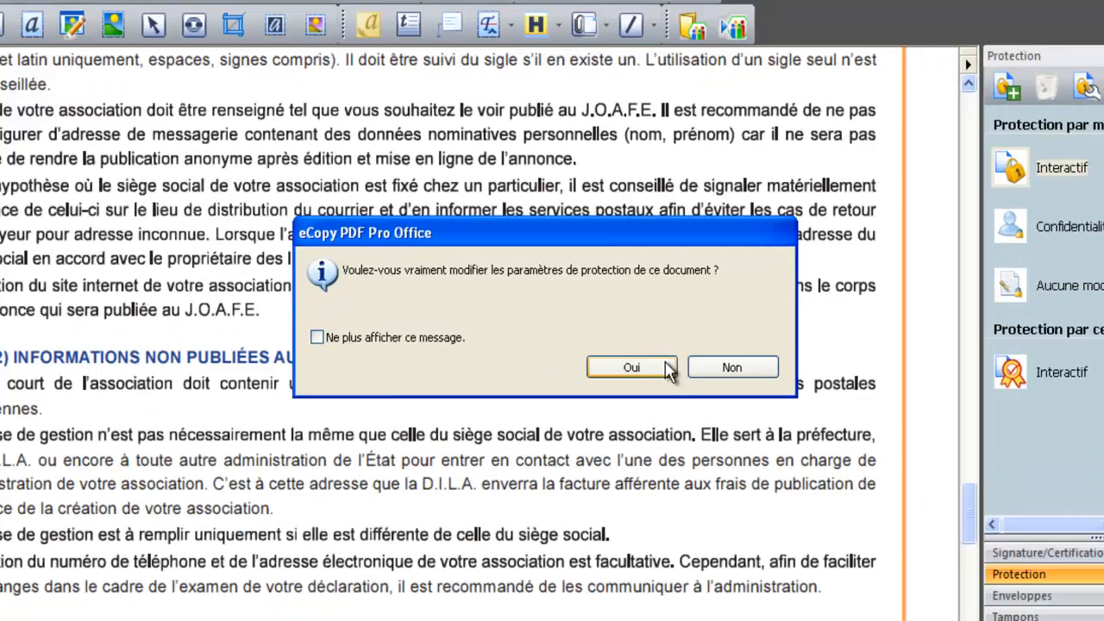
{"action": "left_click", "coordinate": [639, 335]}
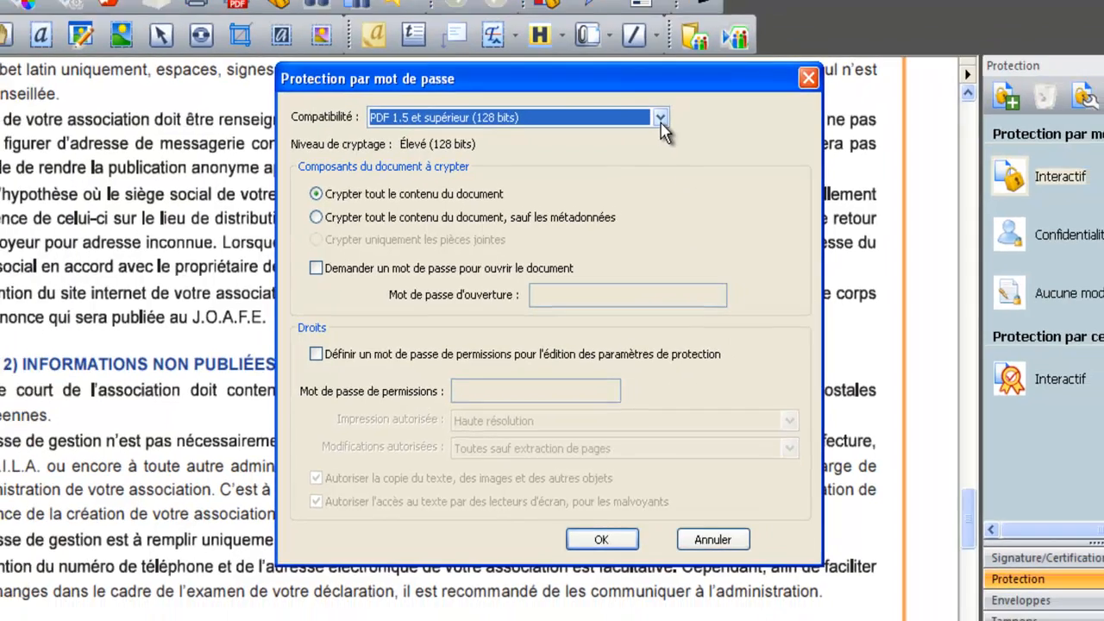
{"action": "left_click", "coordinate": [666, 98]}
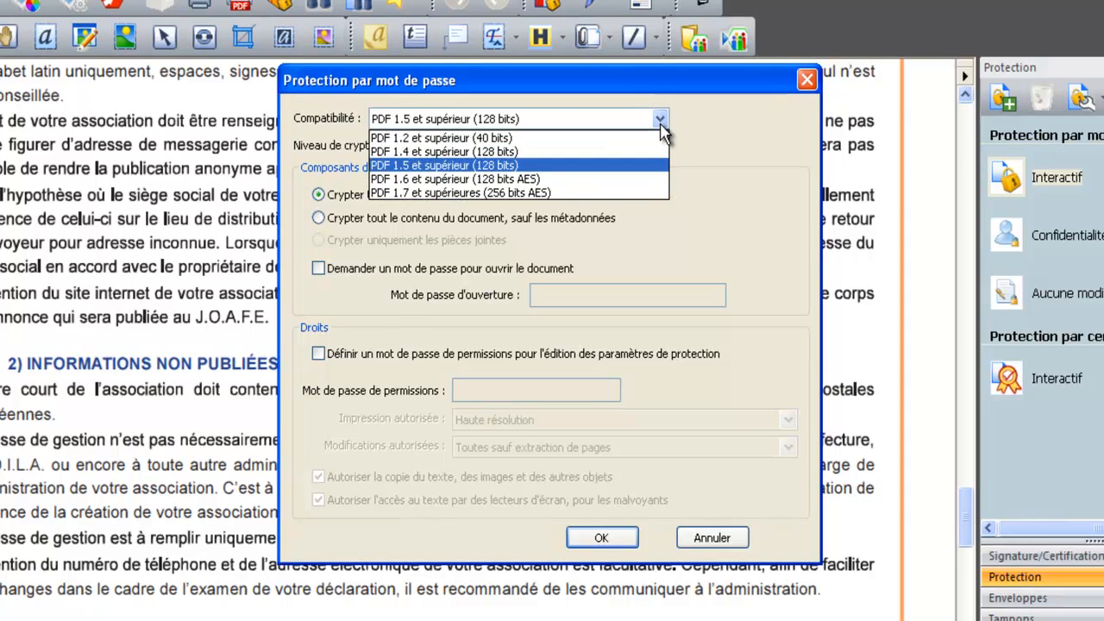
{"action": "left_click", "coordinate": [660, 124]}
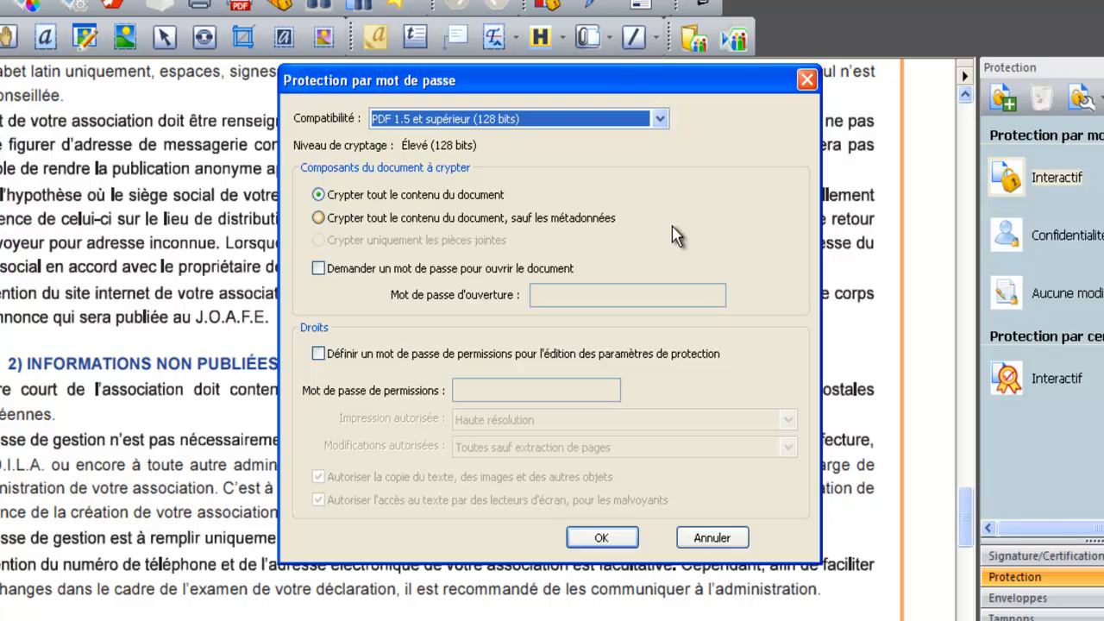
- Enable a permissions password, allowing high-resolution printing and all changes except page extraction
{"action": "left_click", "coordinate": [319, 353]}
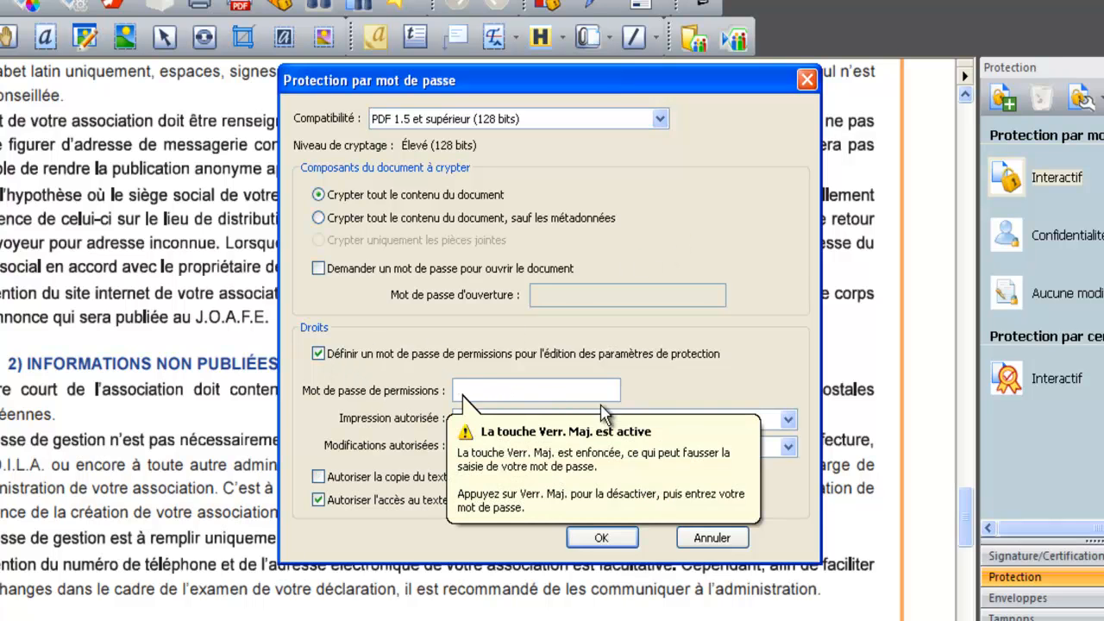
{"action": "left_click", "coordinate": [787, 421]}
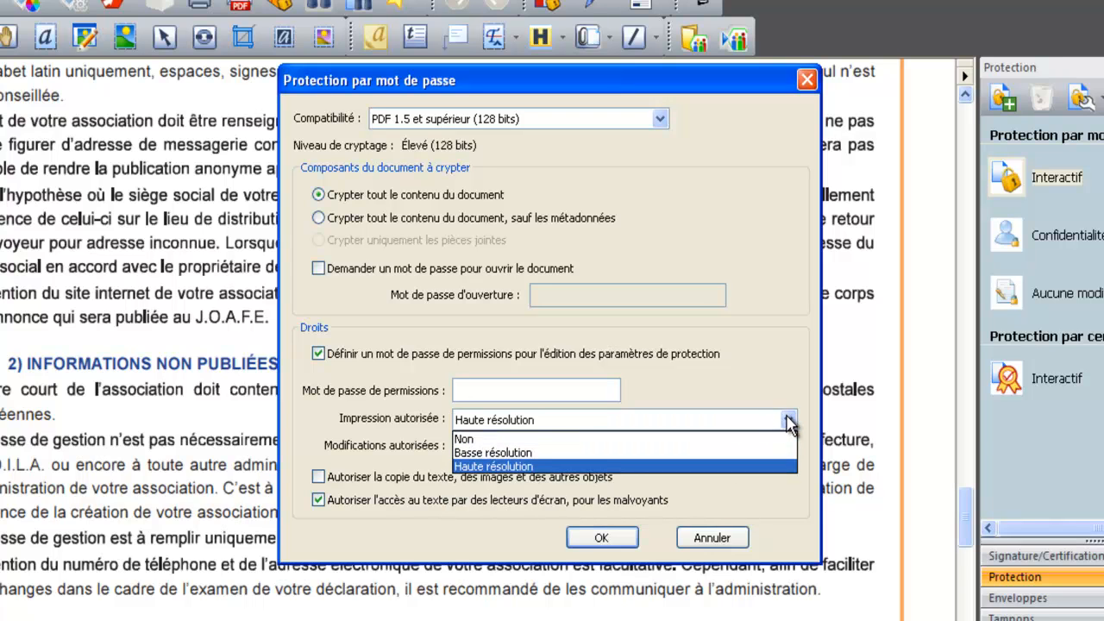
{"action": "left_click", "coordinate": [787, 420]}
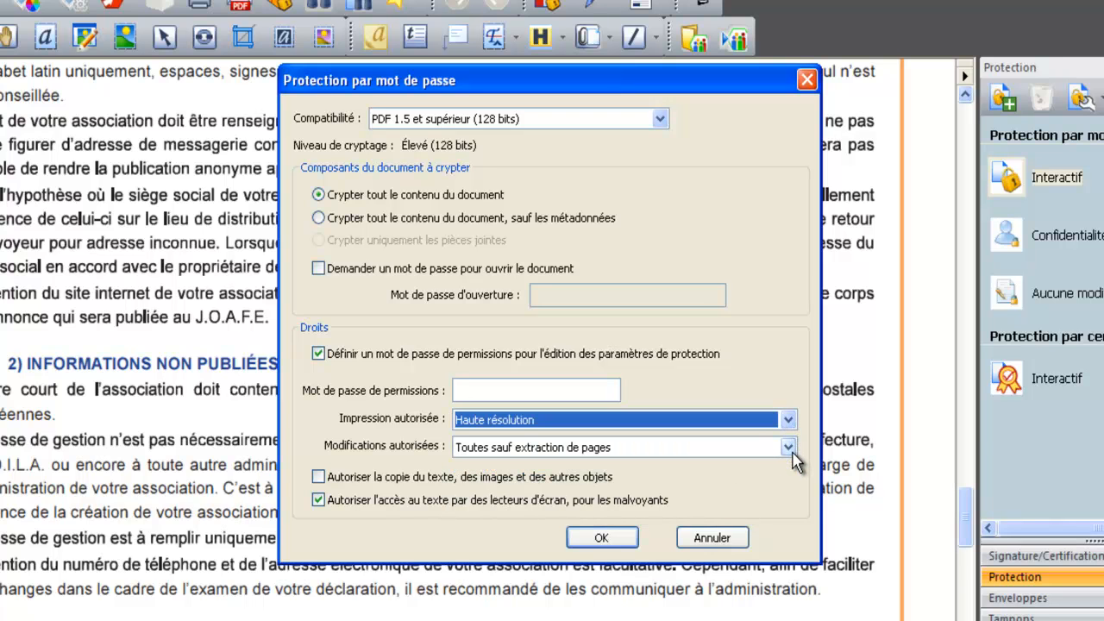
{"action": "left_click", "coordinate": [788, 448]}
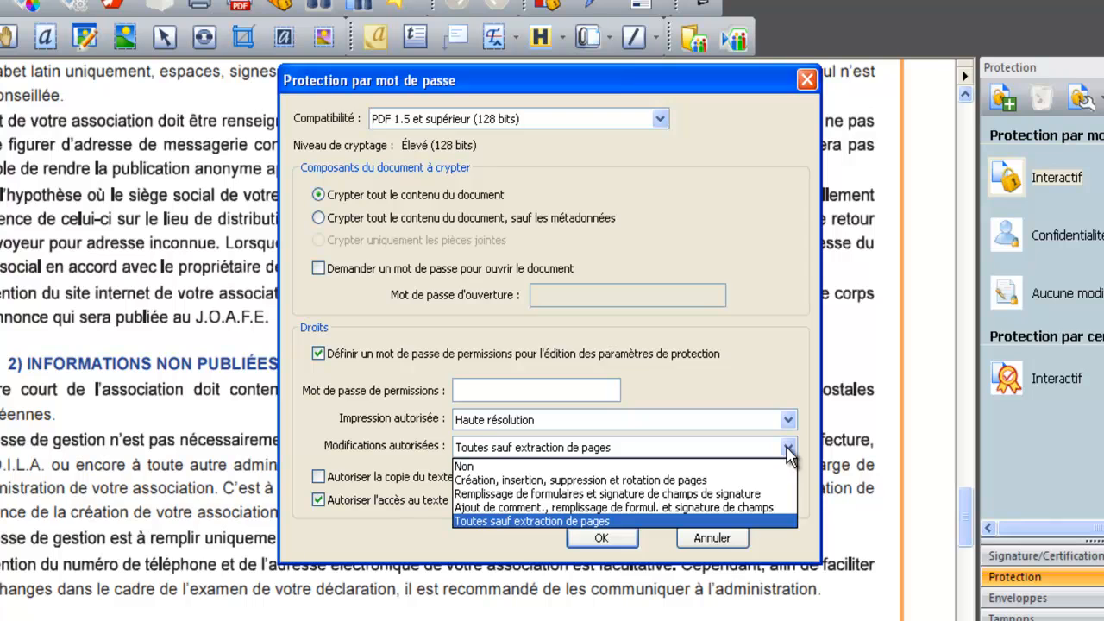
{"action": "left_click", "coordinate": [787, 447]}
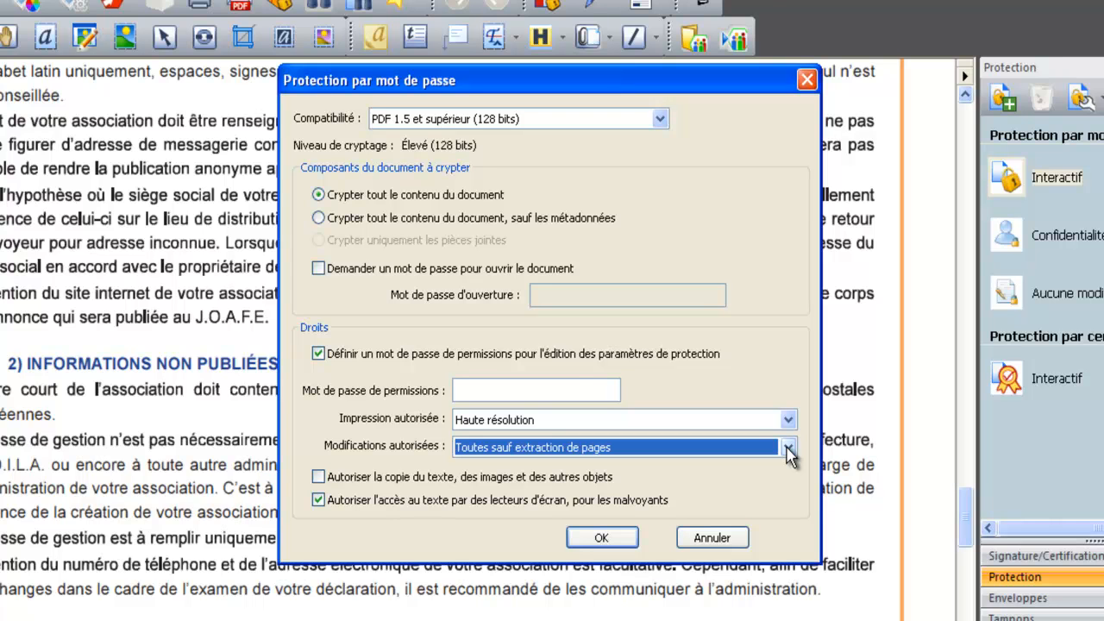
- Enter and confirm the permissions password, acknowledging the follow-up notices
{"action": "left_click", "coordinate": [578, 389]}
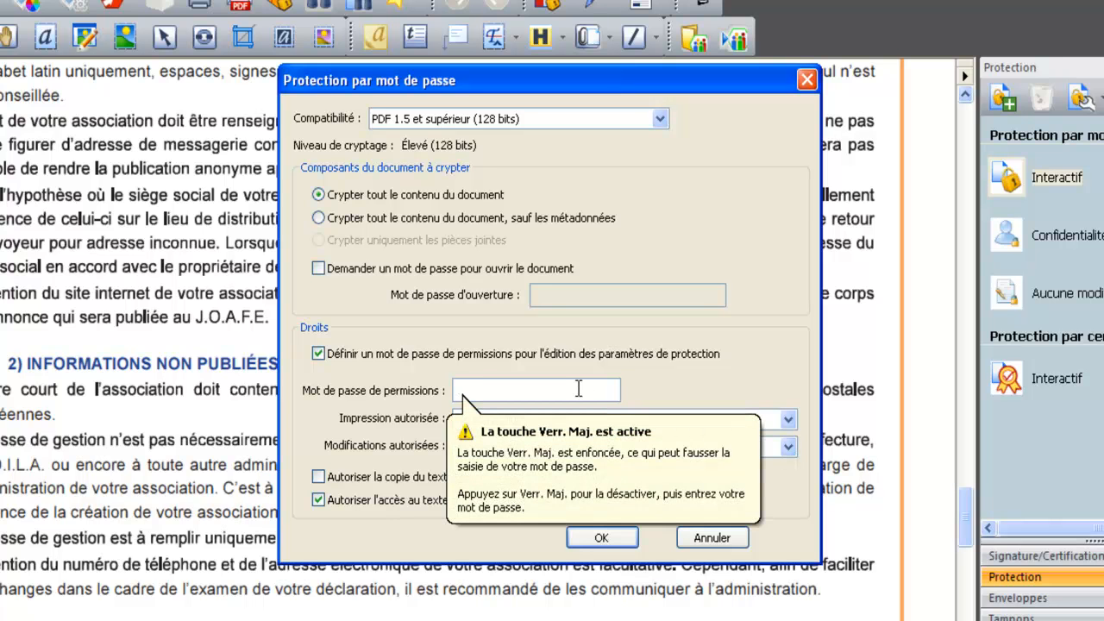
{"action": "type", "text": "1234"}
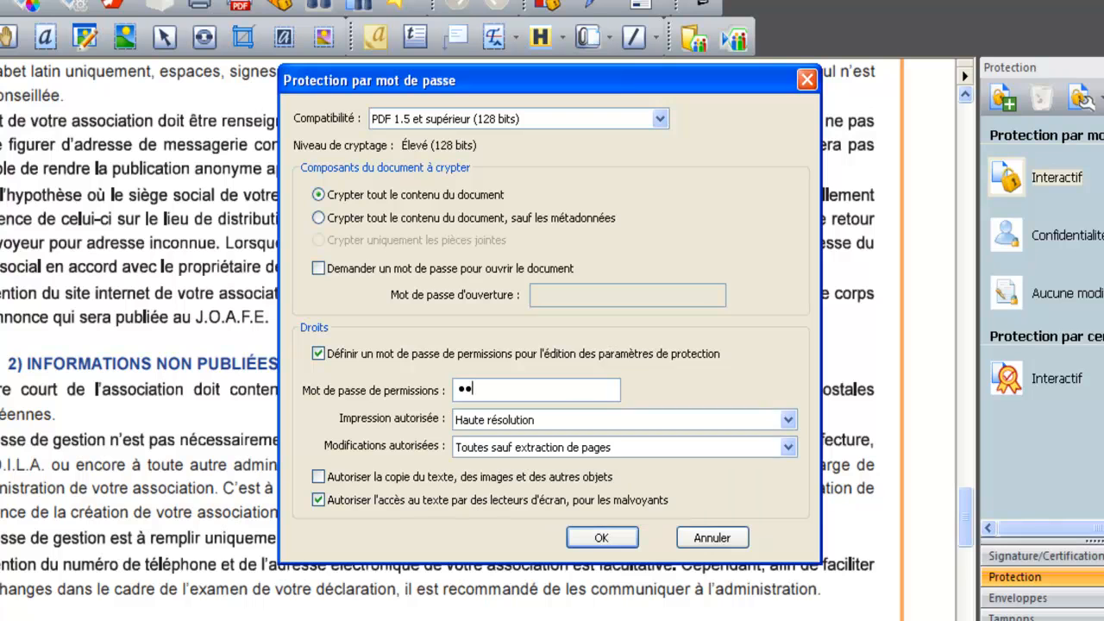
{"action": "left_click", "coordinate": [601, 538]}
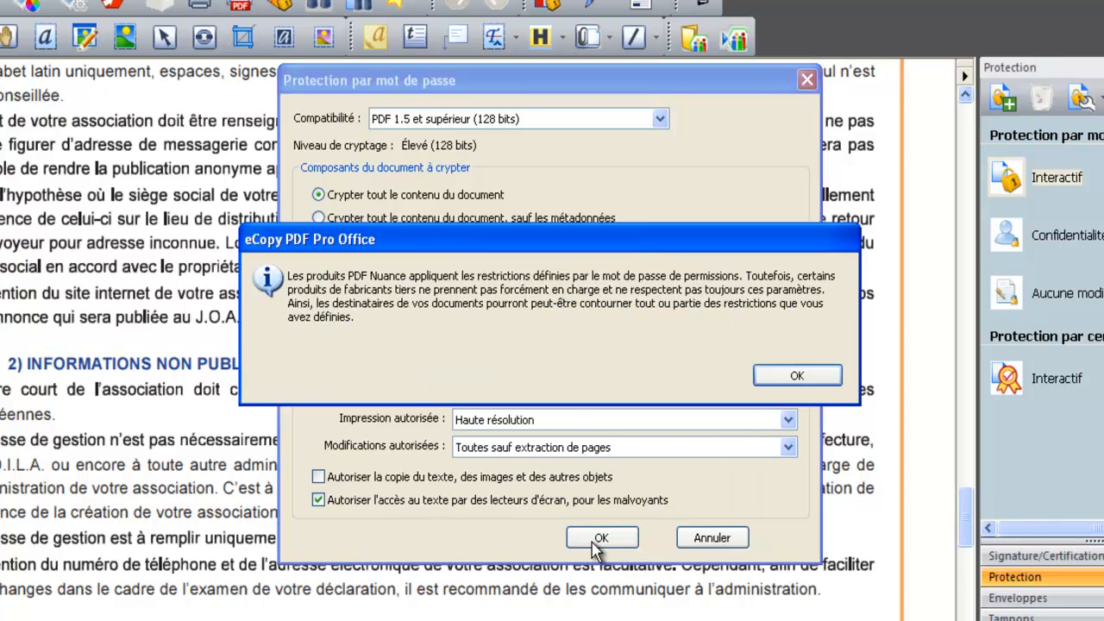
{"action": "left_click", "coordinate": [796, 377]}
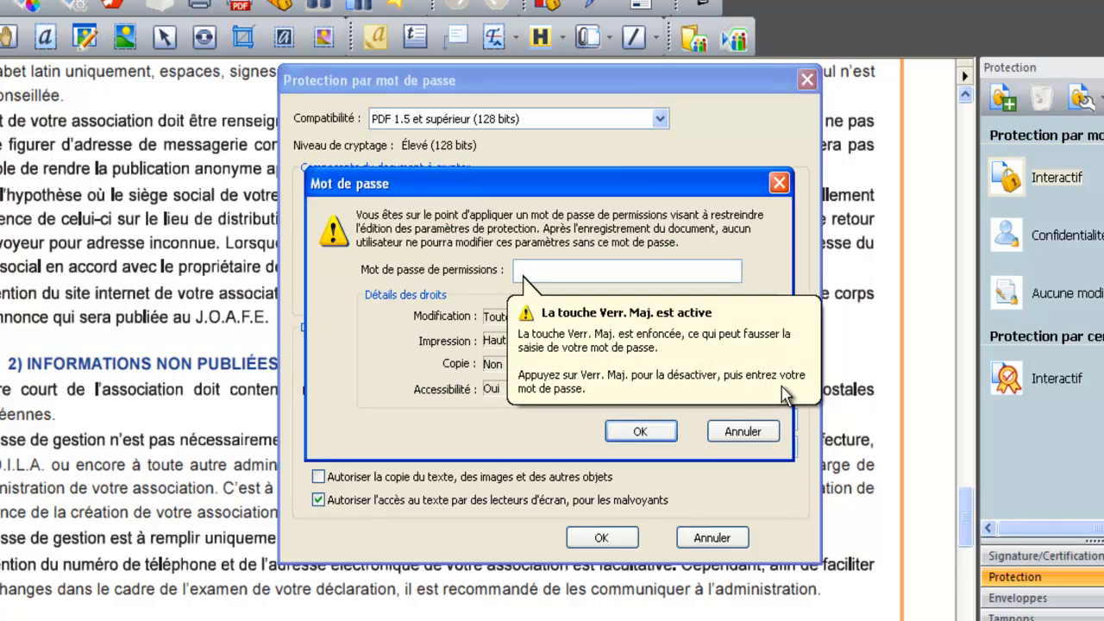
{"action": "type", "text": "1234"}
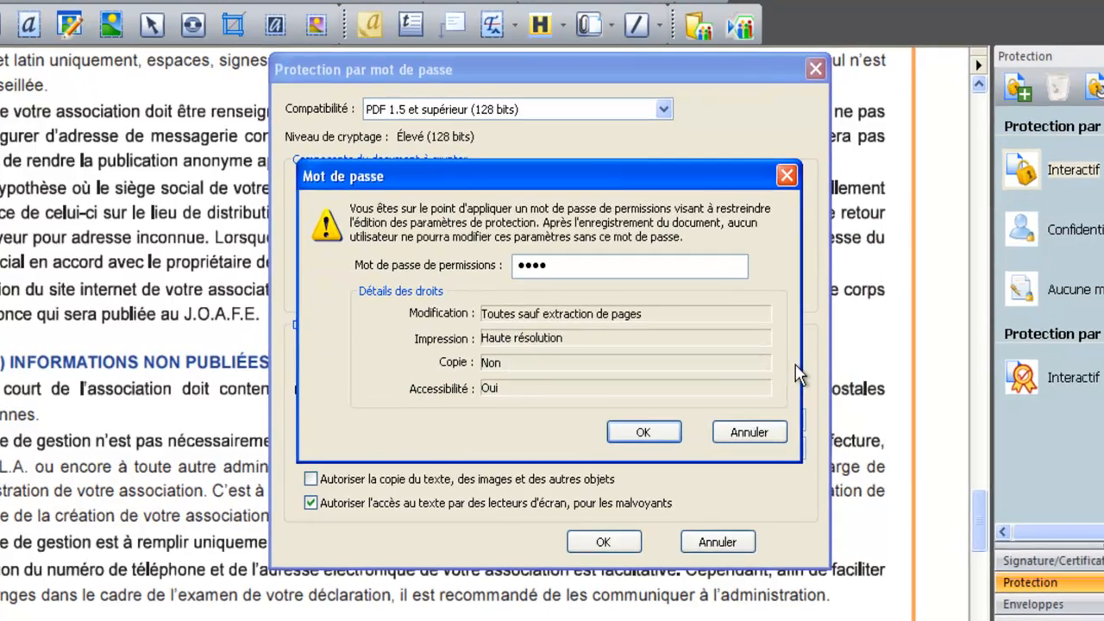
{"action": "left_click", "coordinate": [640, 431]}
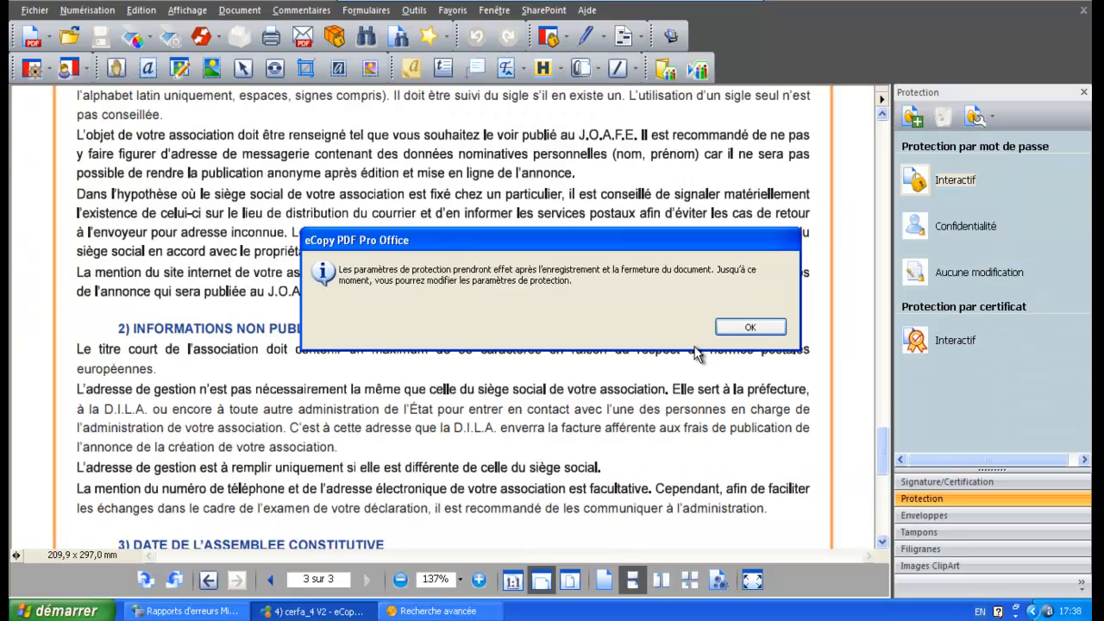
{"action": "left_click", "coordinate": [728, 332]}
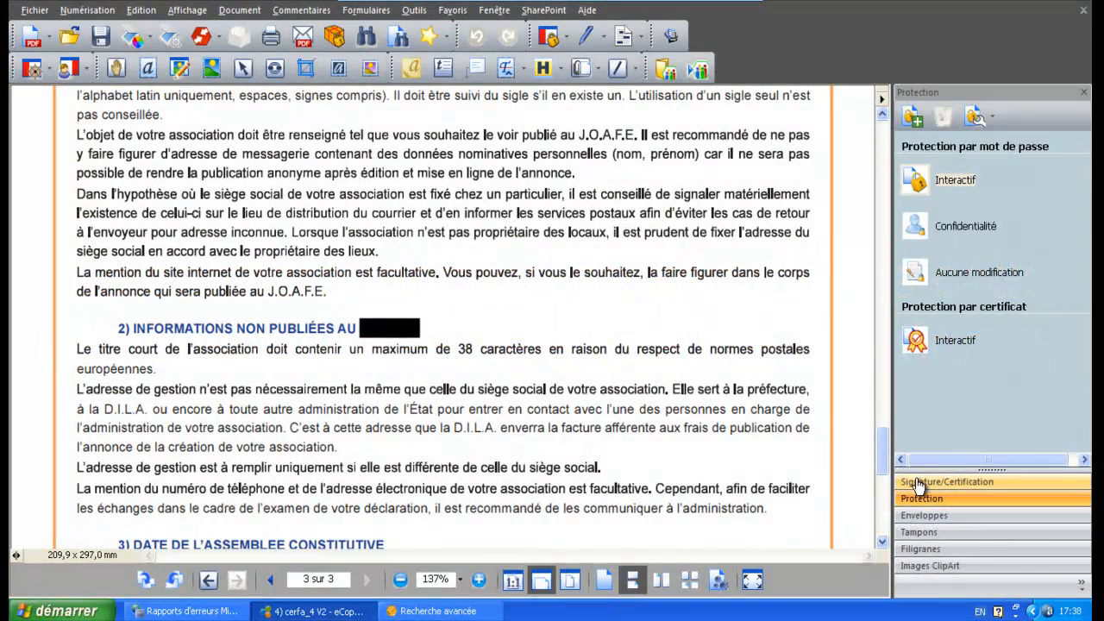
- Browse the Tampons stamp palette, then return to the Signature/Certification options
{"action": "left_click", "coordinate": [918, 483]}
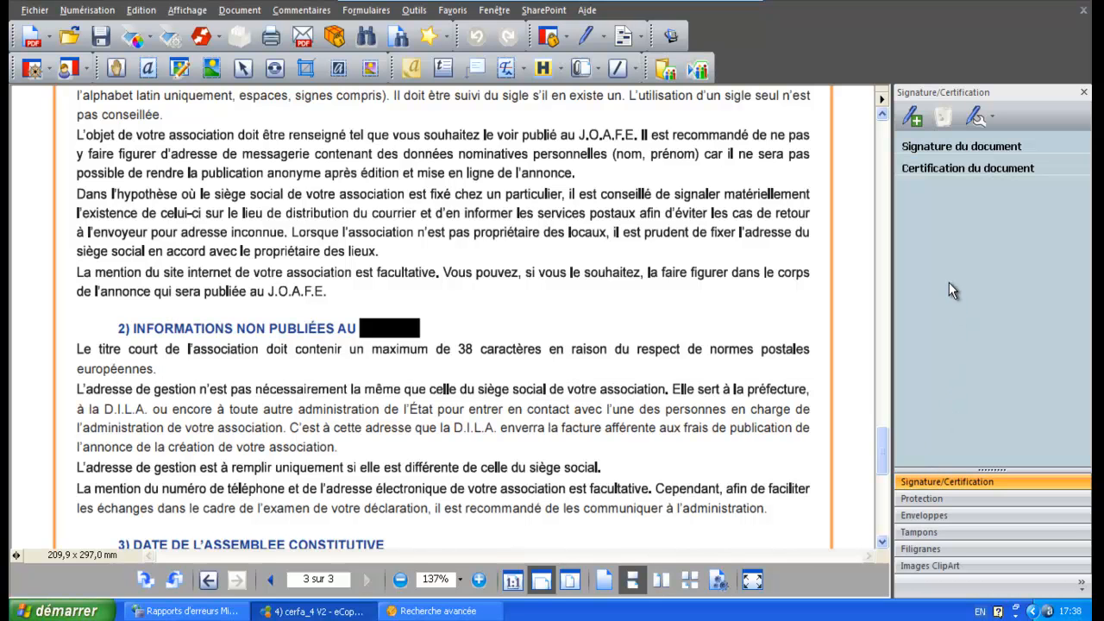
{"action": "left_click", "coordinate": [940, 533]}
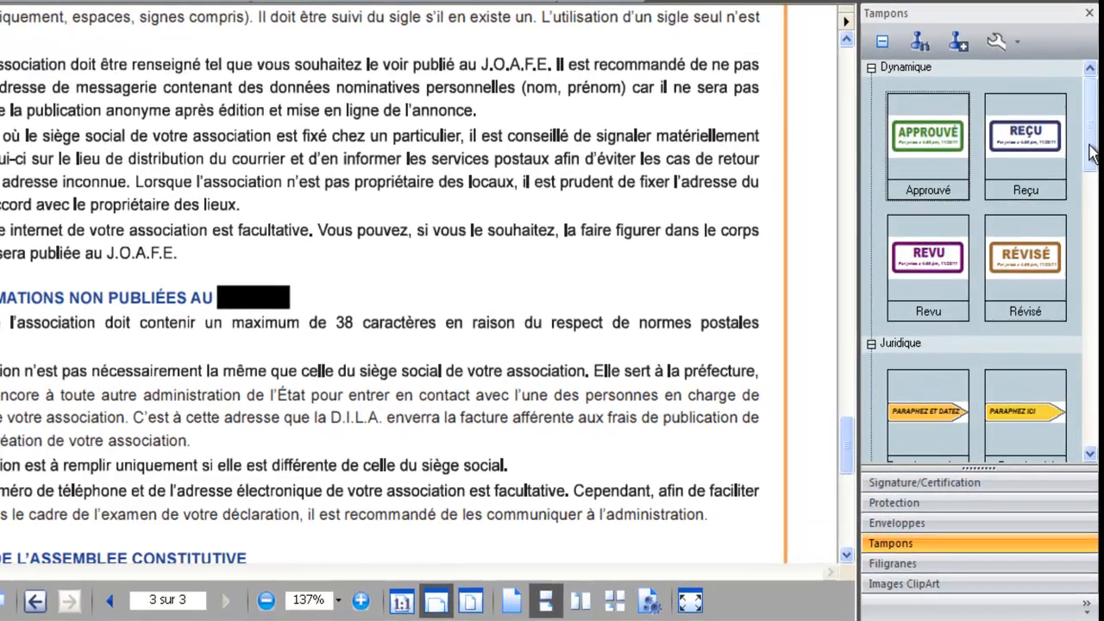
{"action": "left_click_drag", "start_coordinate": [1092, 153], "coordinate": [1097, 332]}
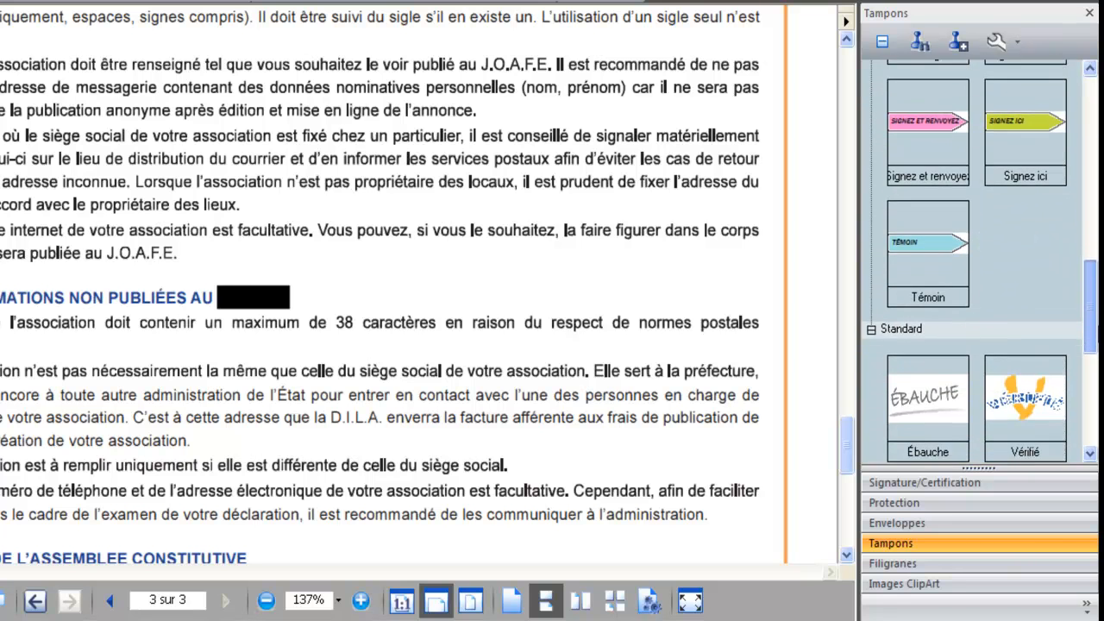
{"action": "left_click", "coordinate": [998, 489]}
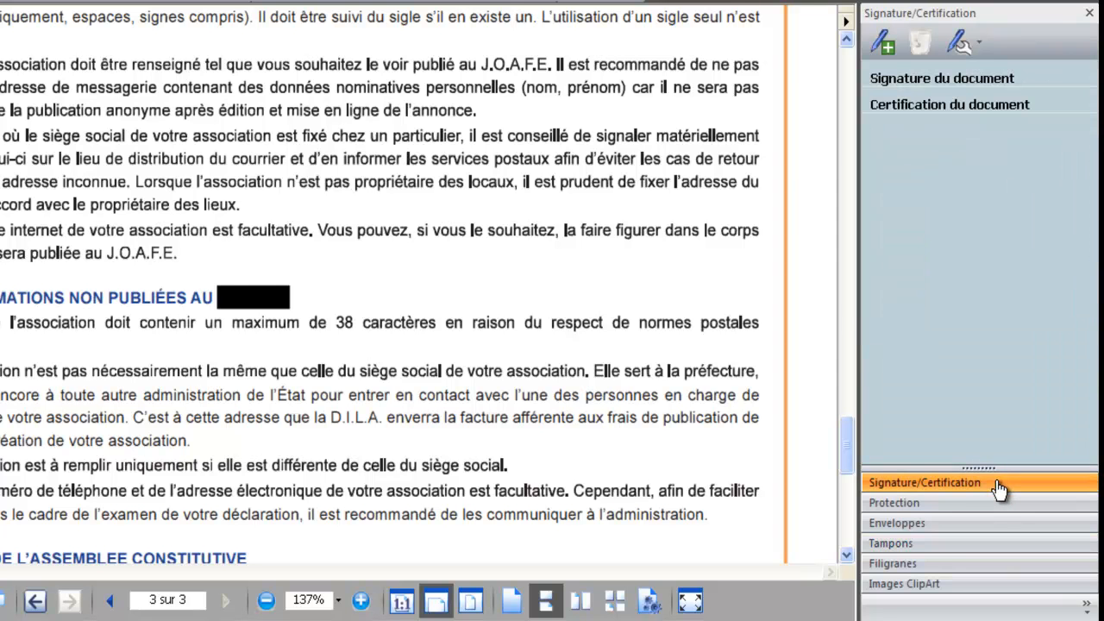